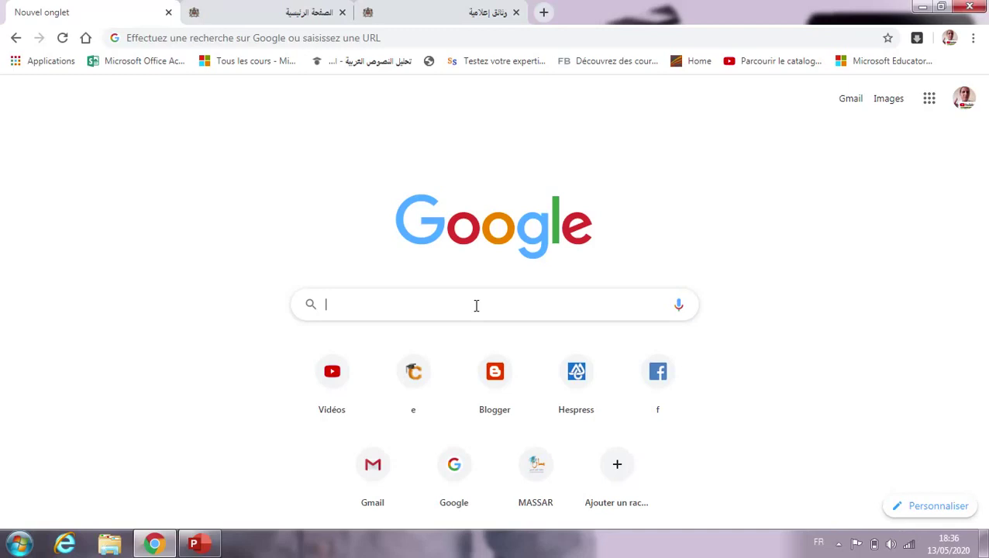
# - Go to the Moroccan education ministry's website at men.gov.ma
pyautogui.write('men')
pyautogui.press('BackSpace')
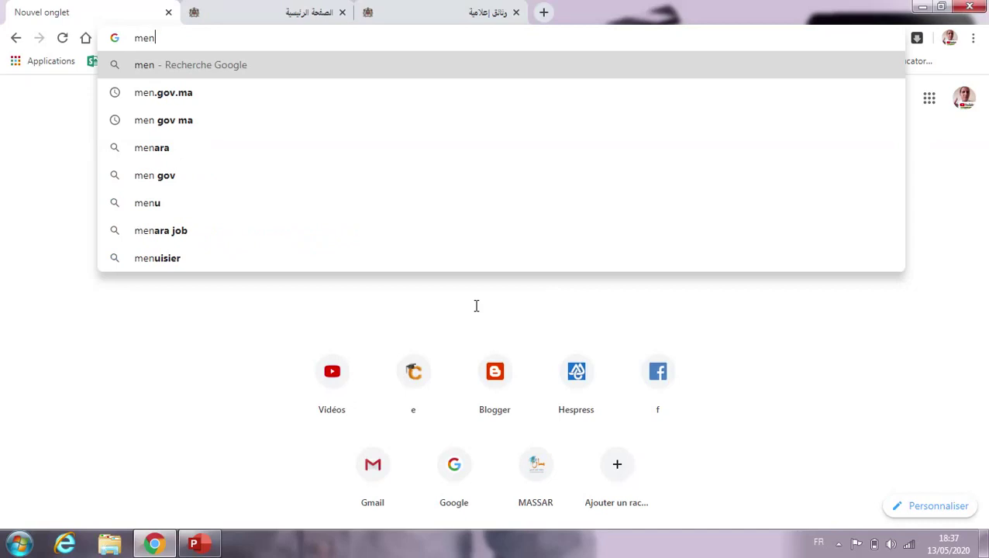
pyautogui.write('.gov.')
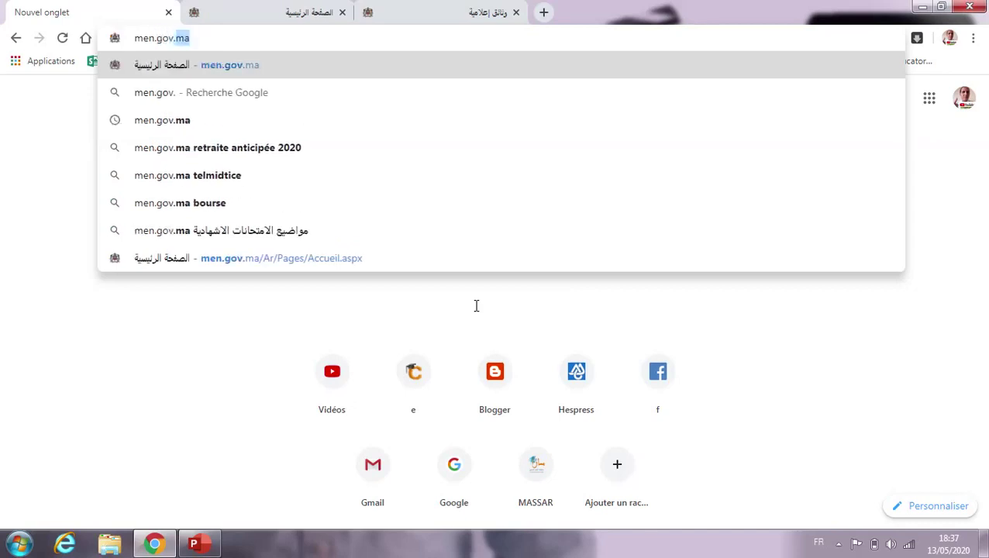
pyautogui.write('ma')
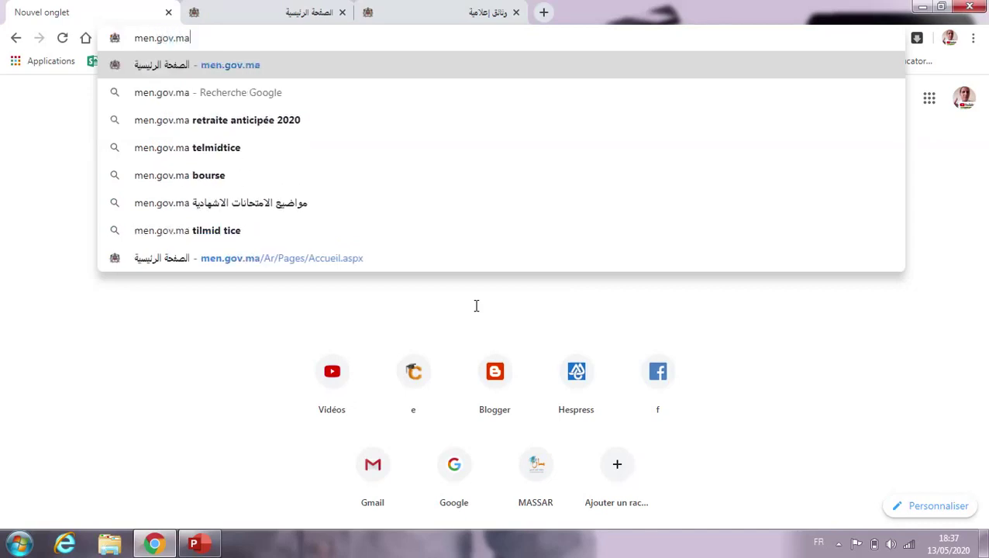
pyautogui.press('Return')
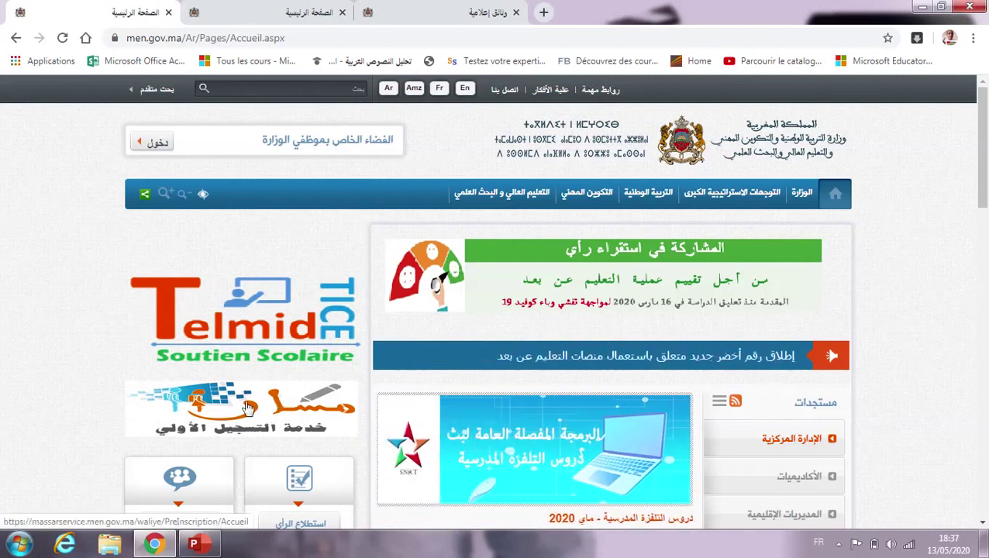
# - Open the Massar initial registration service (خدمة التسجيل الأولي) from the ministry's home page and proceed to its registration form
pyautogui.click(249, 407)
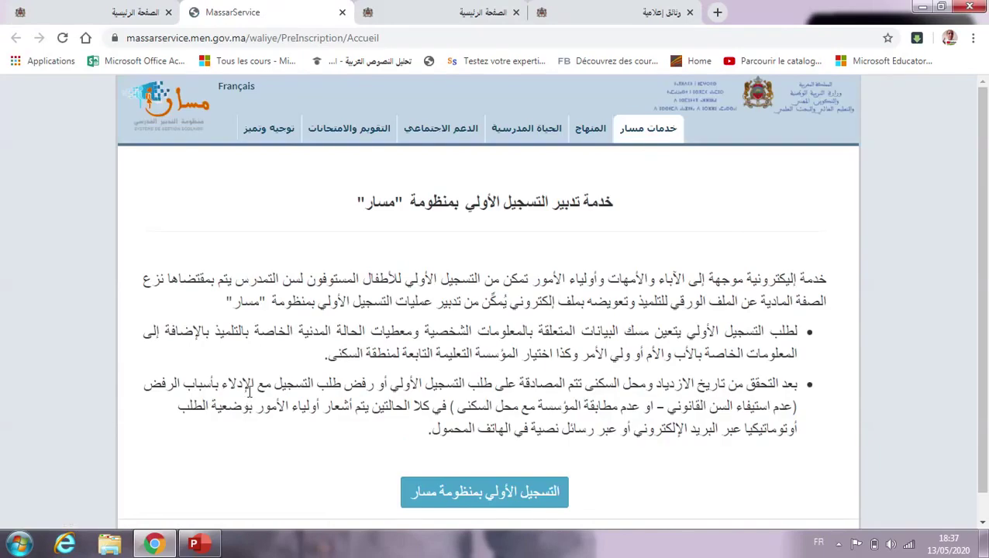
pyautogui.scroll(-1, 475, 304)
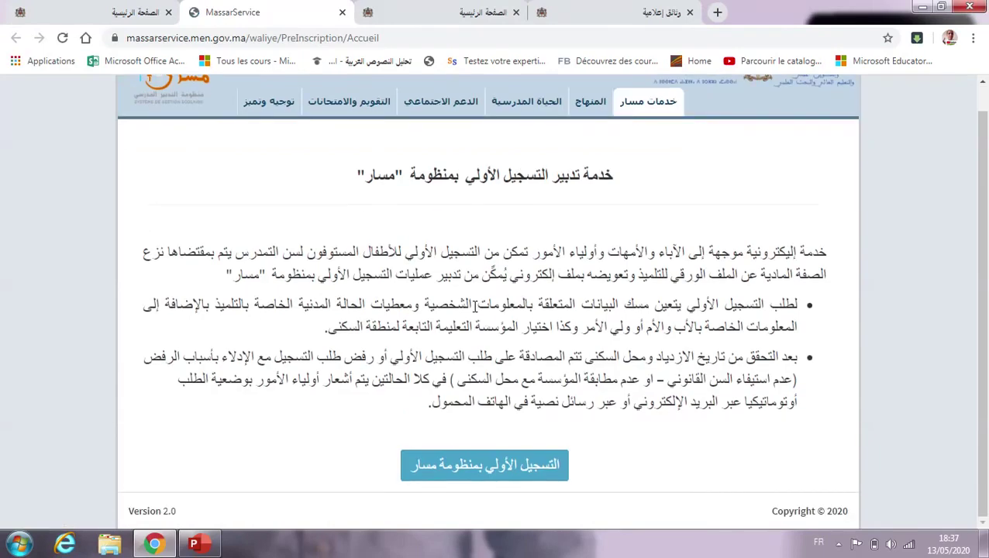
pyautogui.click(509, 464)
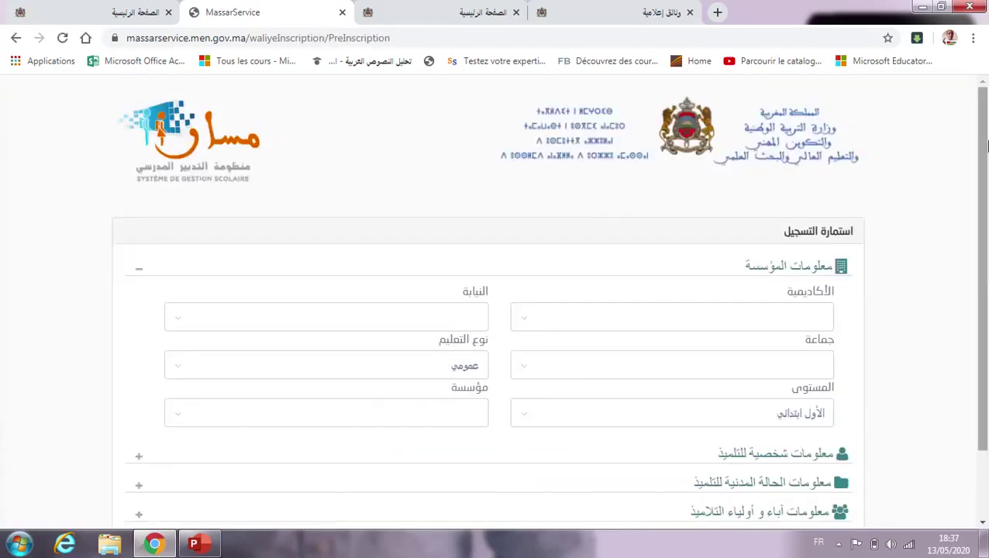
# - In the institution information, set the academy (الأكاديمية) to بني ملال - خنيفرة and the النيابة to إقليم: الفقيه بن صالح
pyautogui.moveTo(986, 146); pyautogui.dragTo(984, 205)
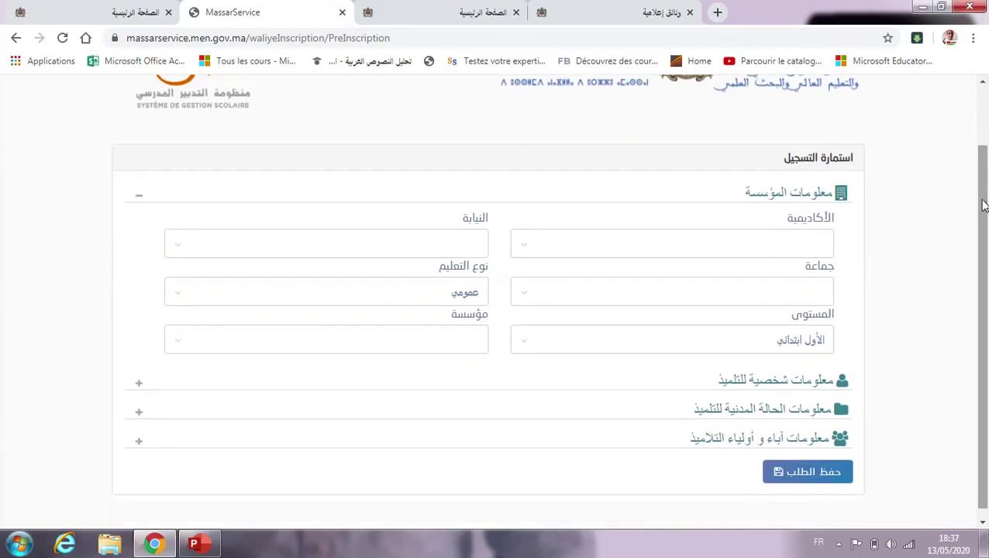
pyautogui.click(773, 243)
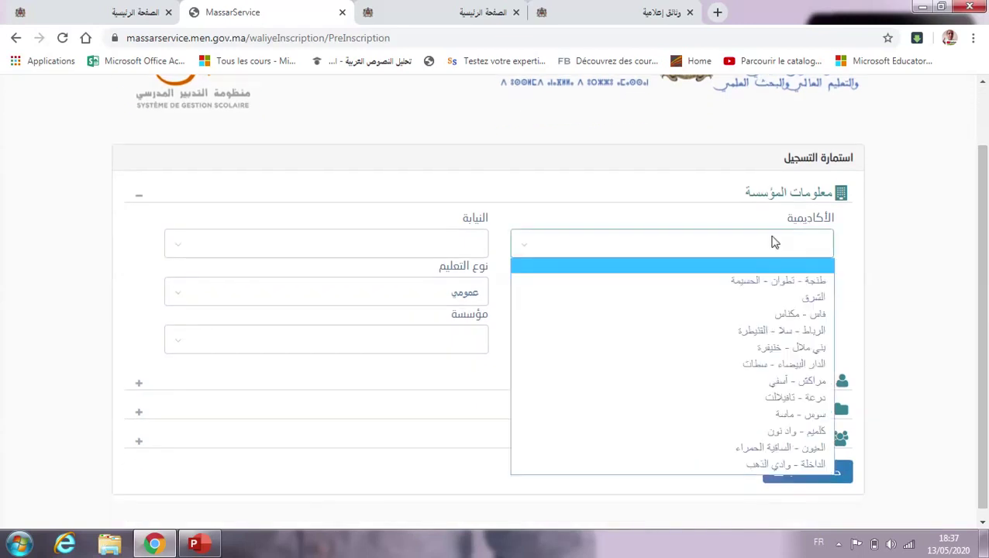
pyautogui.click(776, 350)
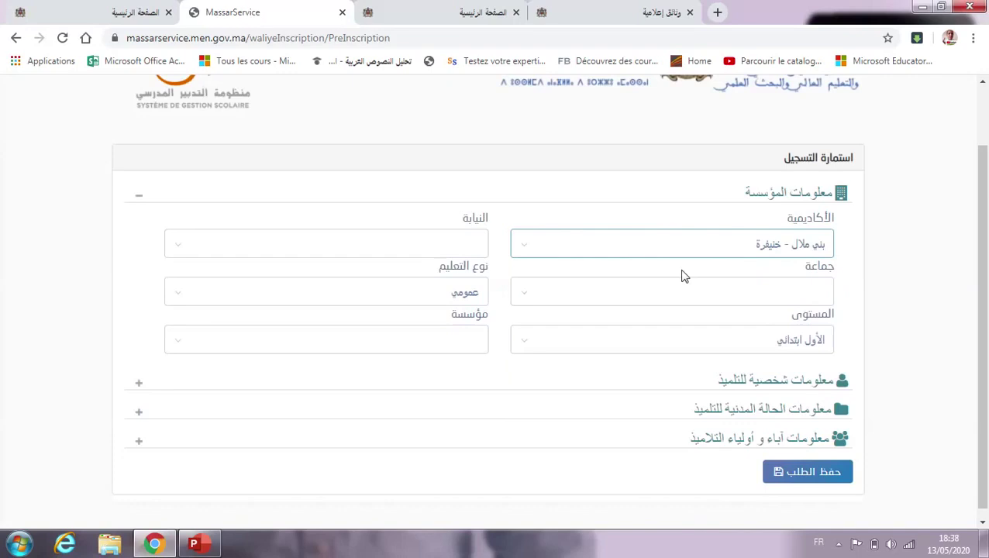
pyautogui.click(424, 248)
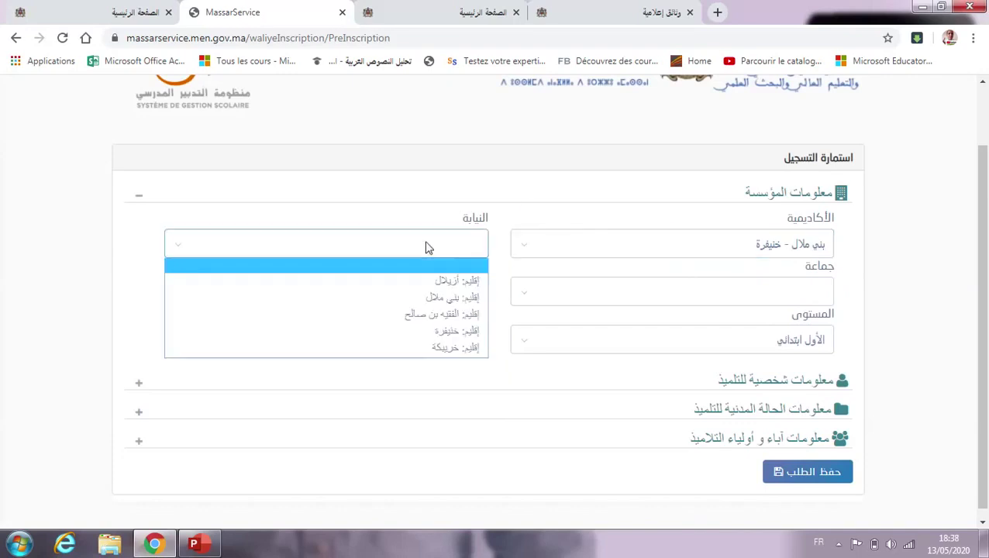
pyautogui.click(433, 314)
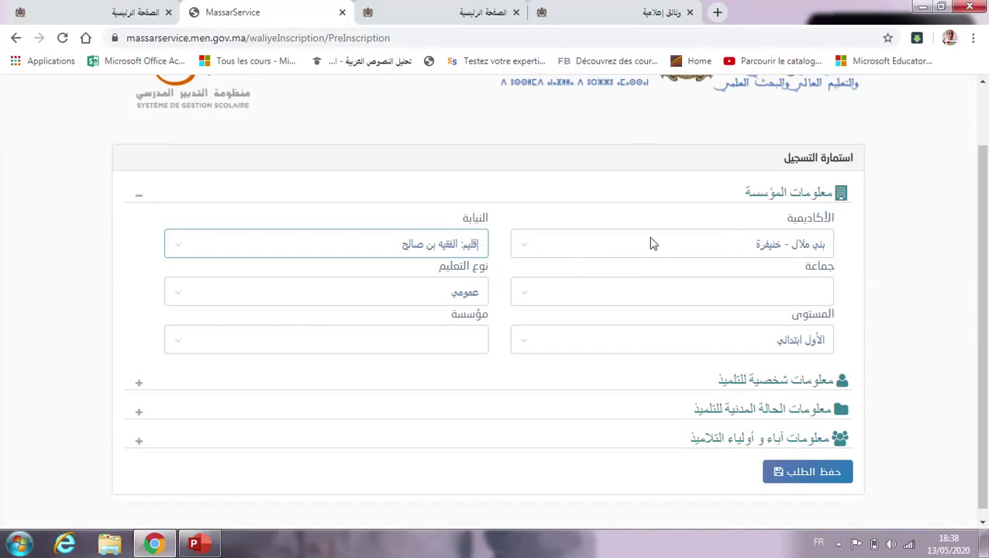
# - Set the commune (جماعة) to الفقيه بن صالح (البلدية) and keep the education type (نوع التعليم) as عمومي
pyautogui.click(662, 292)
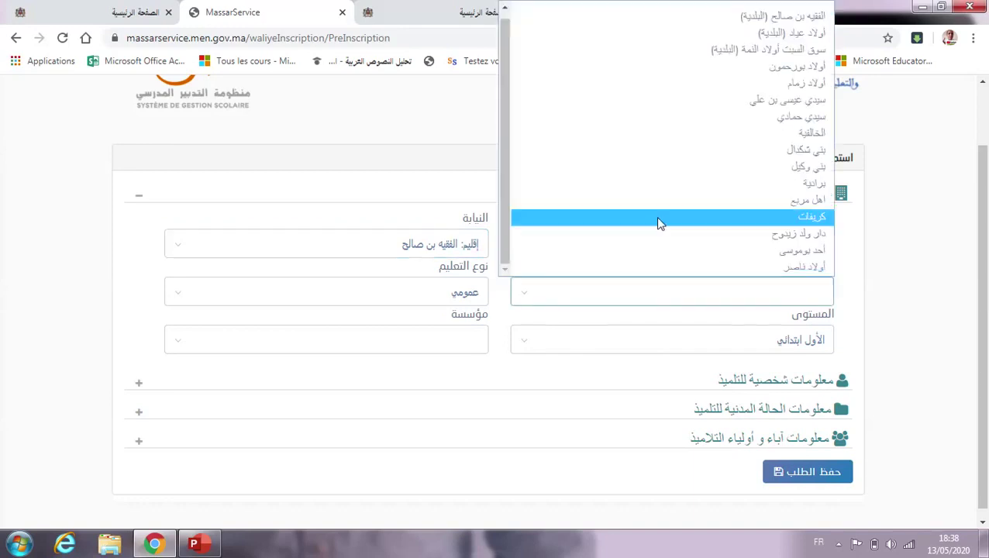
pyautogui.click(640, 28)
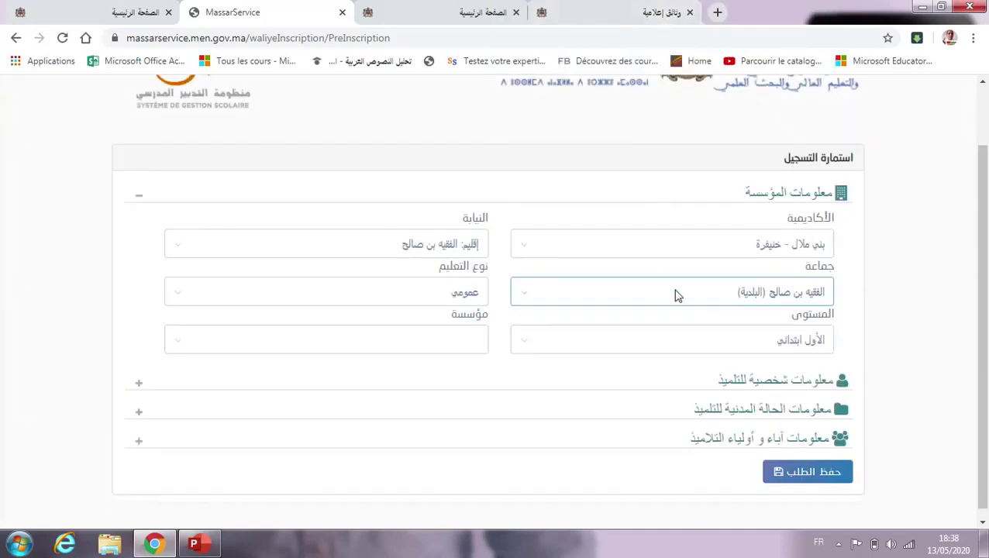
pyautogui.click(459, 291)
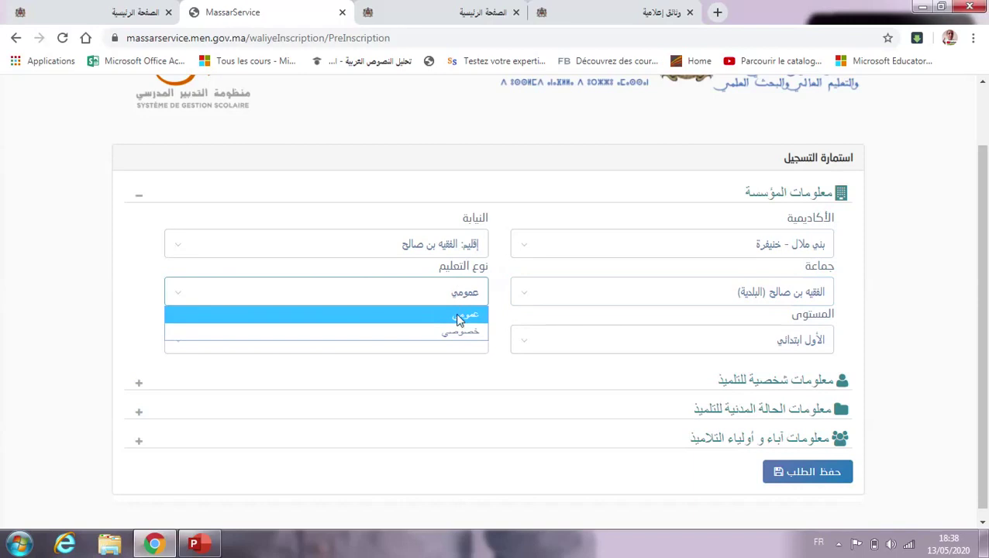
pyautogui.click(459, 316)
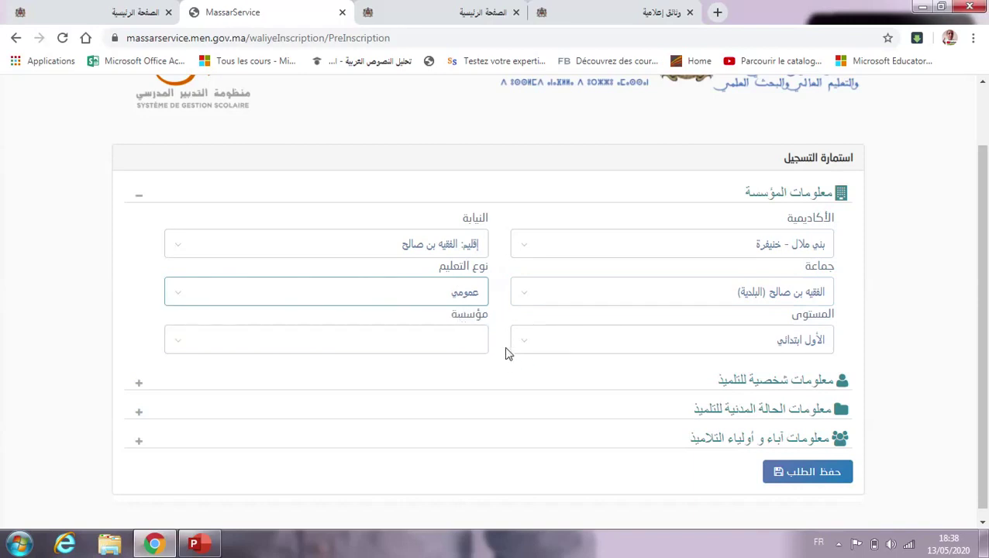
# - Choose م الرجاء as the school (مؤسسة) in the institution information
pyautogui.click(465, 337)
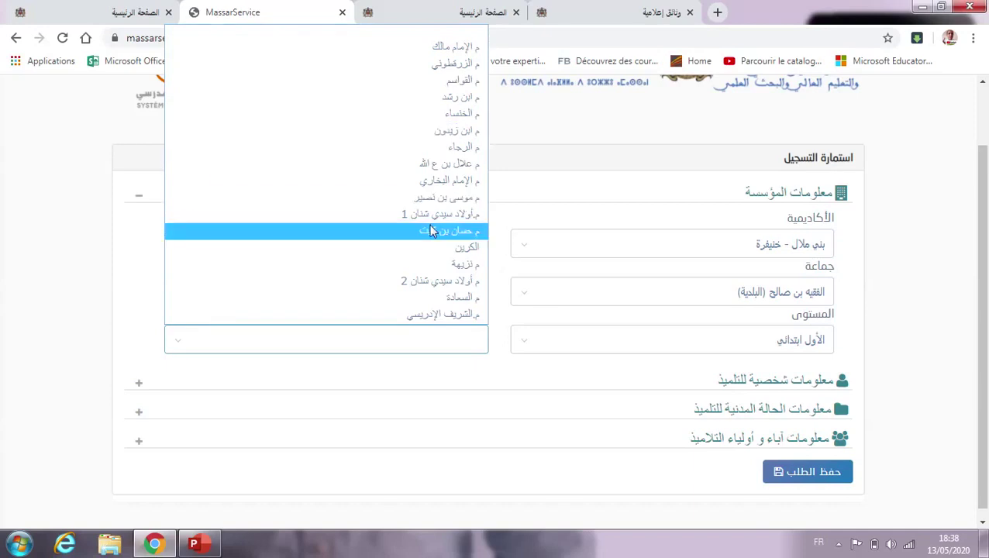
pyautogui.click(435, 149)
pyautogui.click(436, 149)
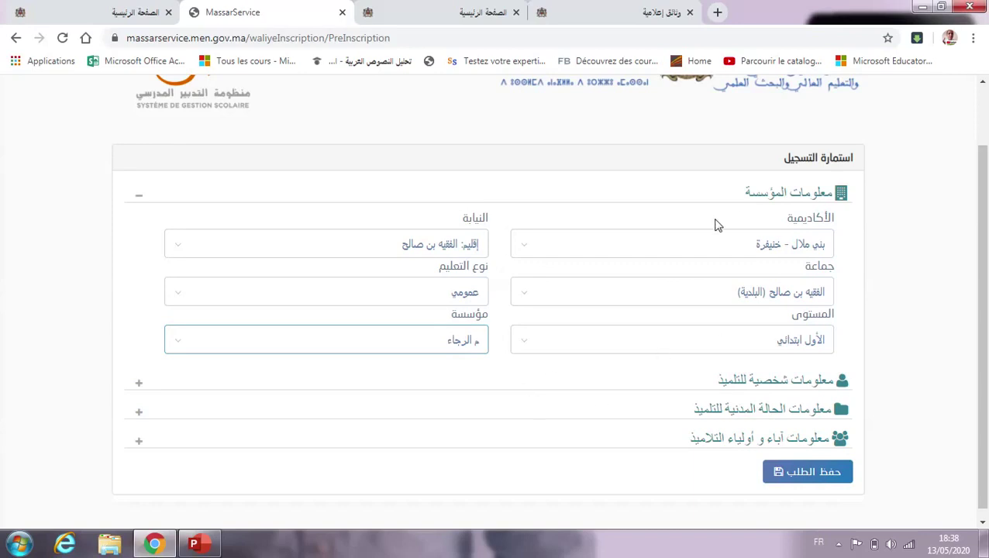
# - Expand the student's personal information section and examine the photo upload and the Arabic and French name fields
pyautogui.click(780, 386)
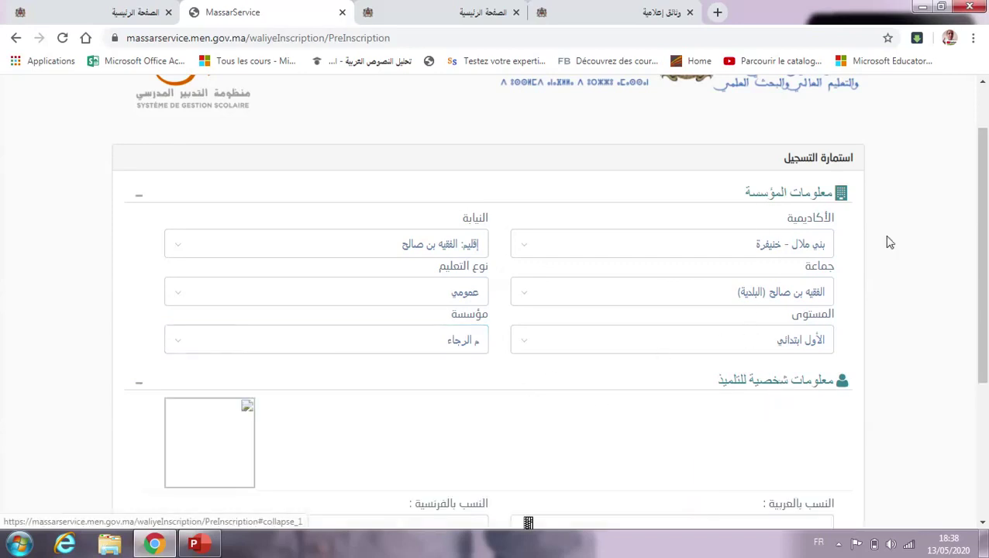
pyautogui.moveTo(982, 163); pyautogui.dragTo(987, 272)
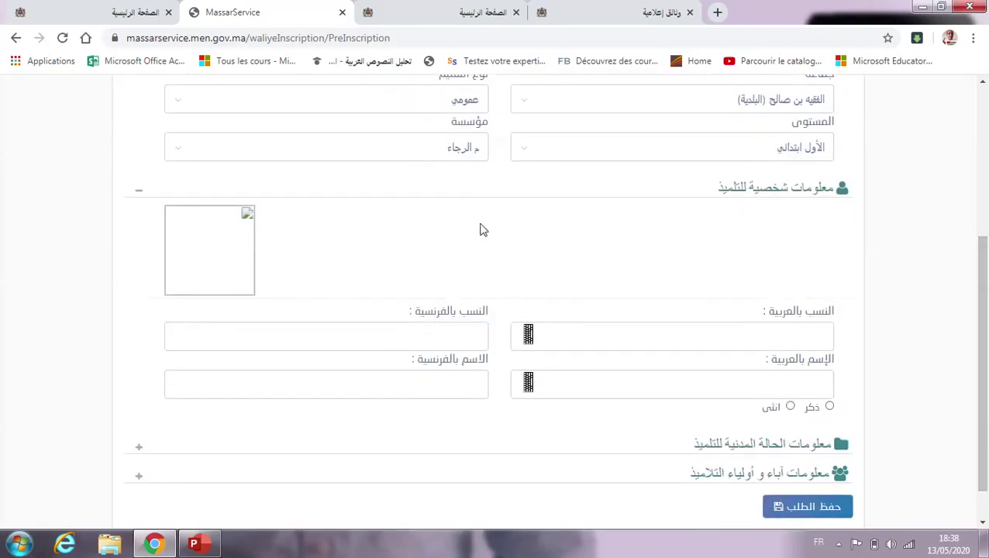
pyautogui.moveTo(233, 244)
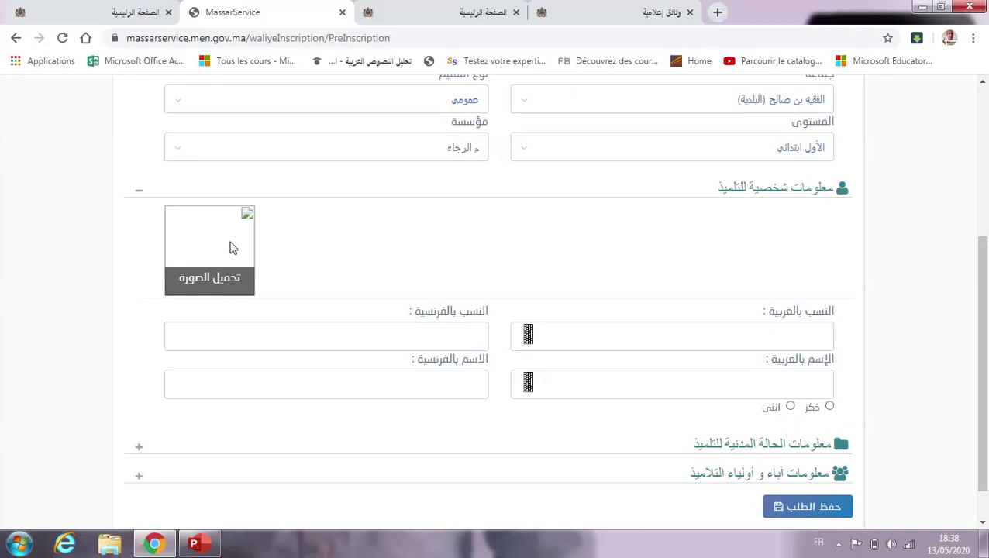
pyautogui.click(576, 335)
pyautogui.click(452, 341)
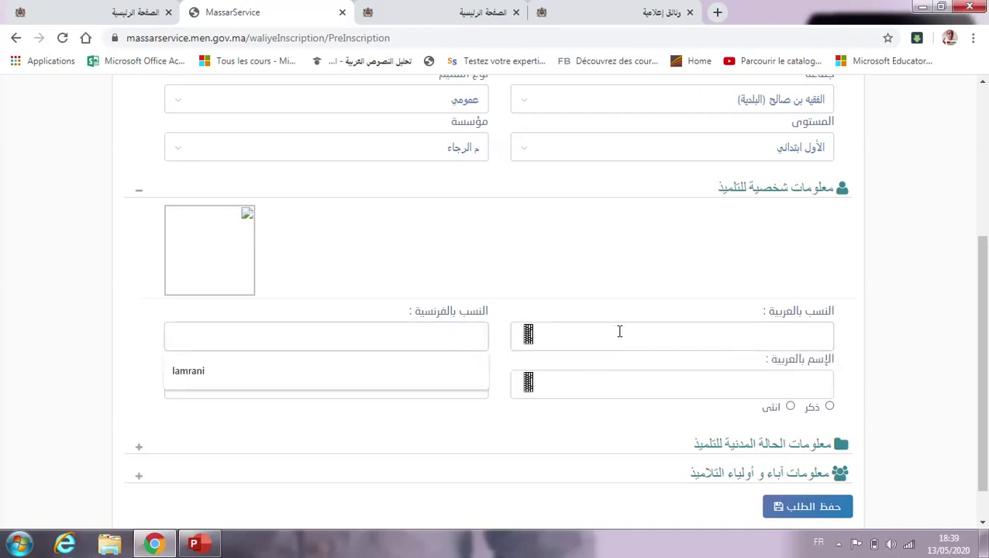
pyautogui.click(620, 332)
pyautogui.click(466, 348)
pyautogui.click(696, 390)
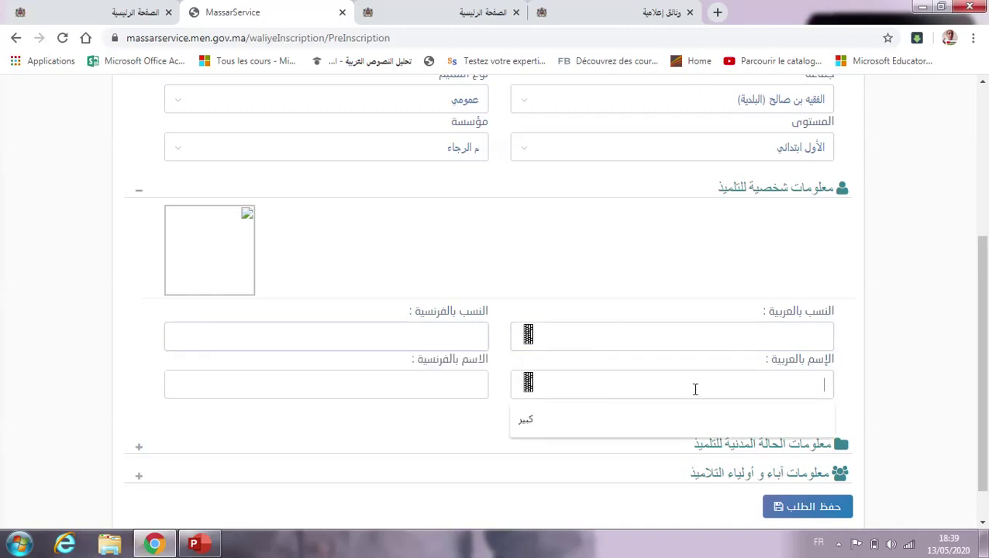
pyautogui.click(455, 384)
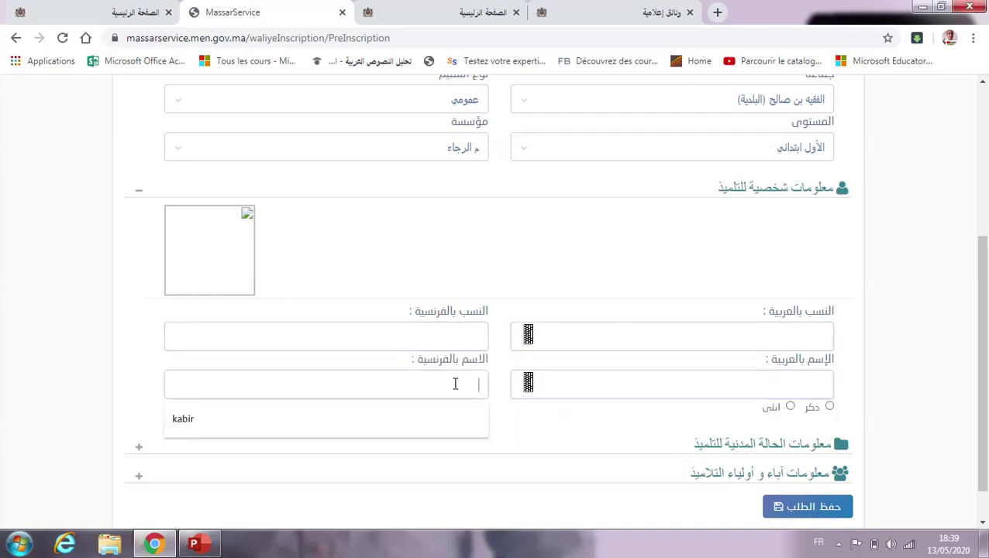
pyautogui.click(511, 428)
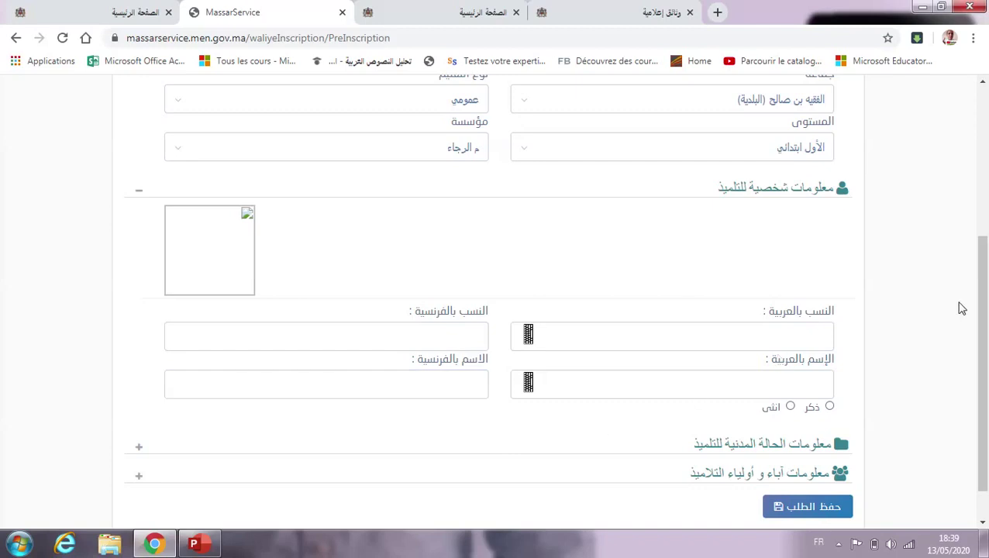
# - Expand the student's civil status section and review its birth date, birthplace, birth certificate and parentage fields
pyautogui.moveTo(980, 309); pyautogui.dragTo(987, 349)
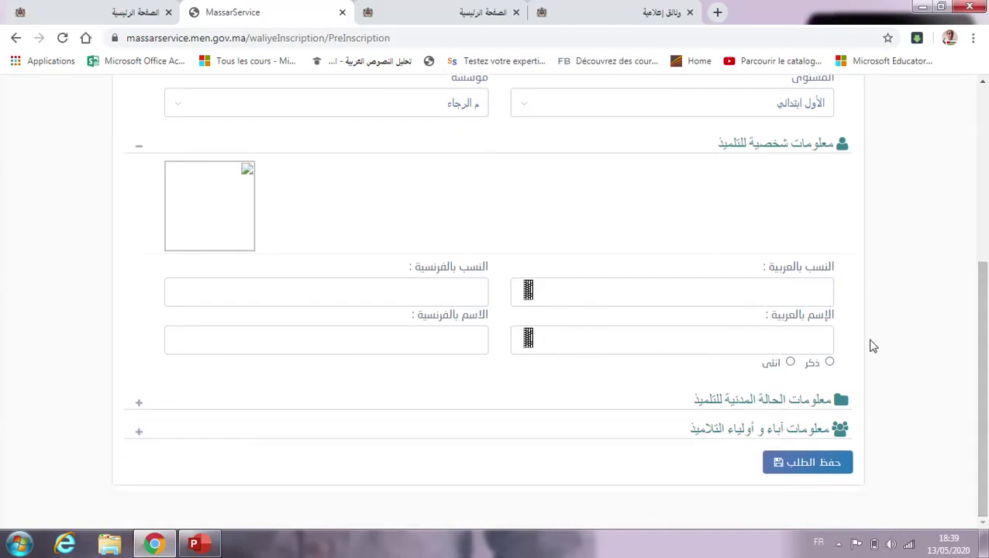
pyautogui.click(795, 402)
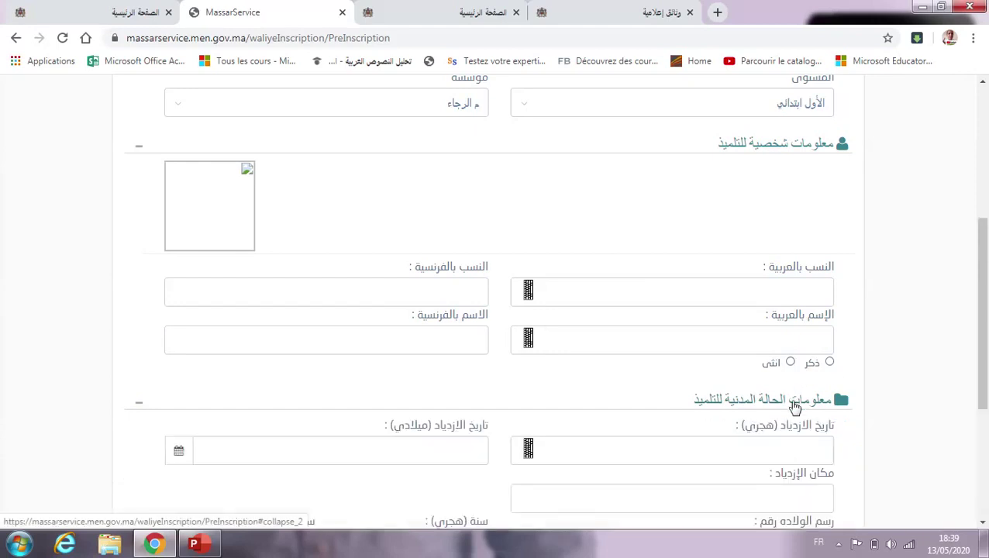
pyautogui.scroll(-3, 984, 266)
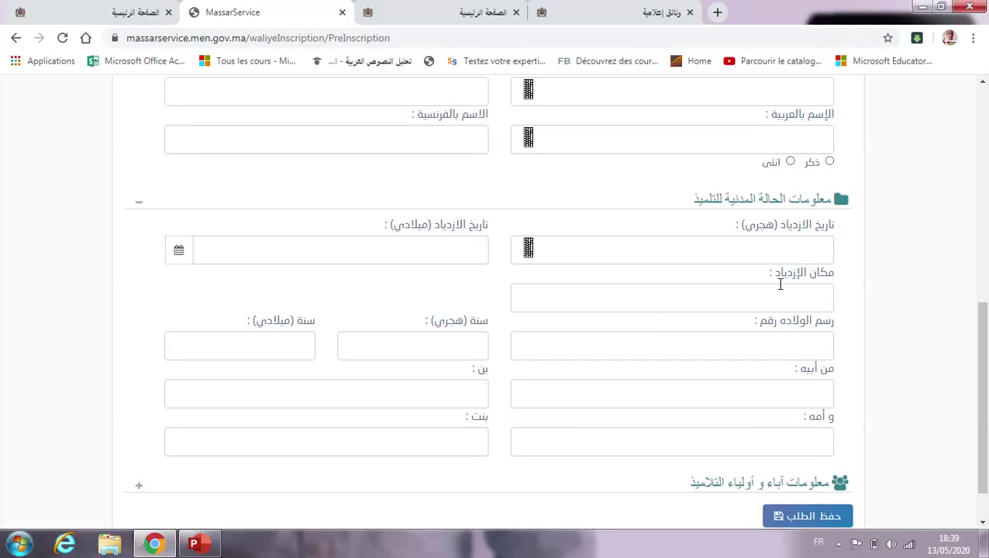
pyautogui.click(758, 293)
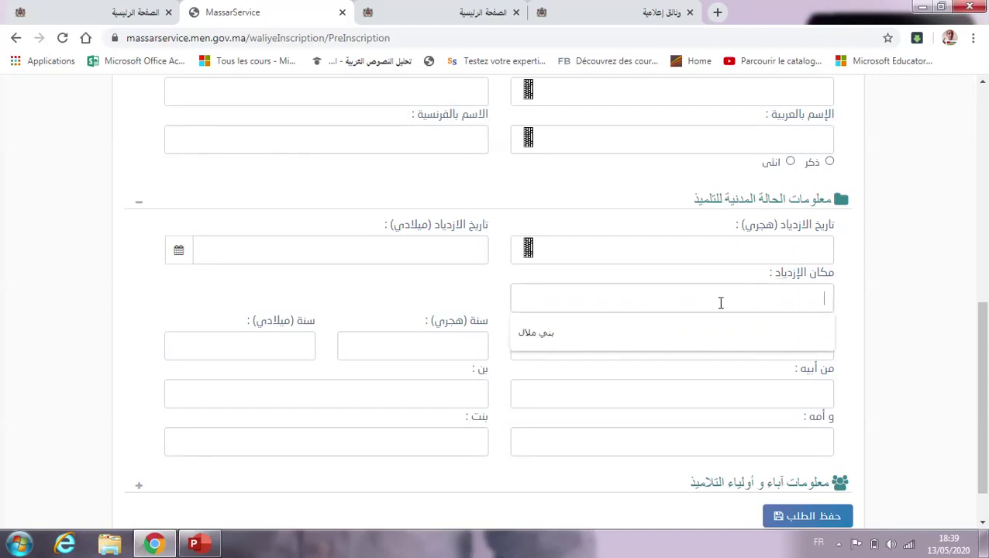
pyautogui.click(501, 298)
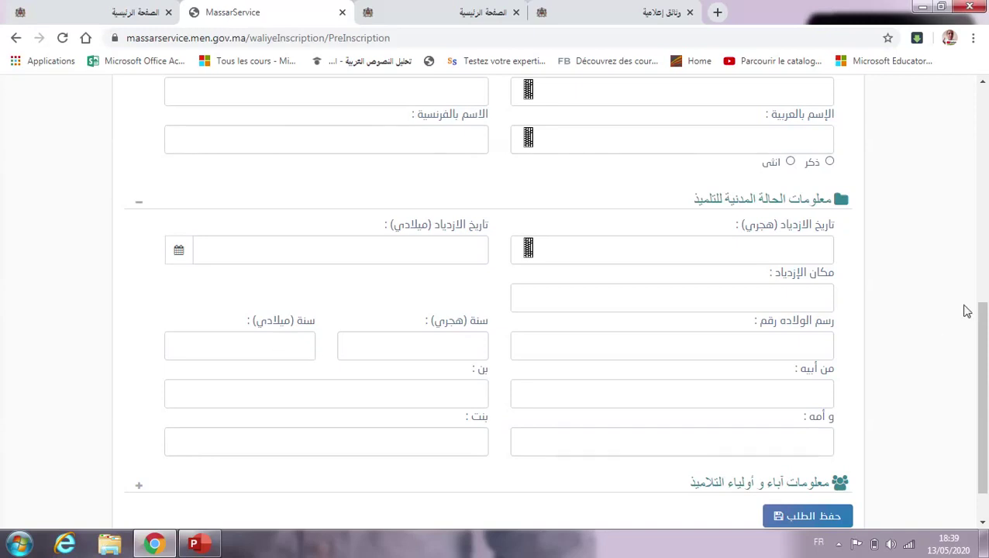
pyautogui.scroll(-1, 984, 314)
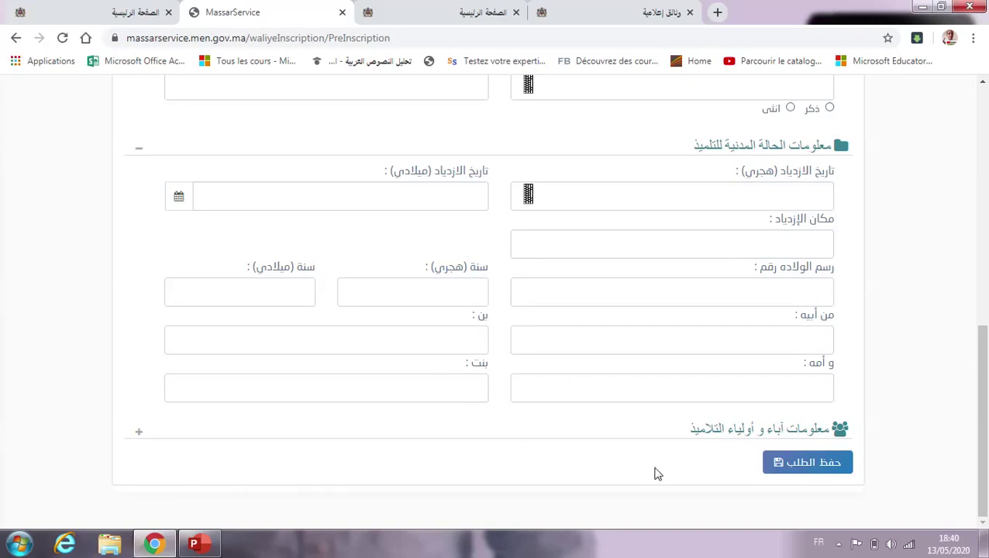
# - Expand the parents and guardians section, review the guardianship type (نوع الوصاية) choices and keep أب
pyautogui.click(773, 440)
pyautogui.moveTo(986, 297); pyautogui.dragTo(986, 352)
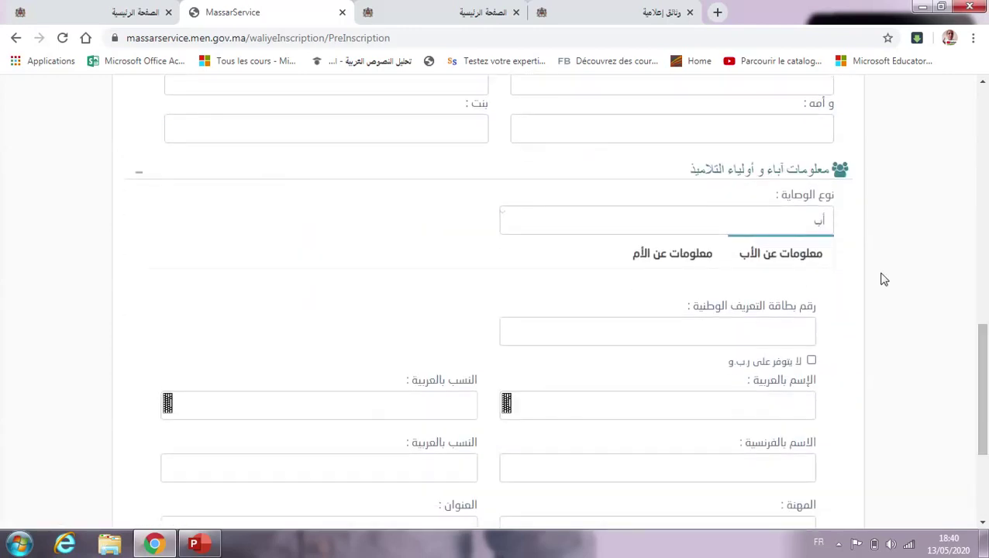
pyautogui.click(749, 224)
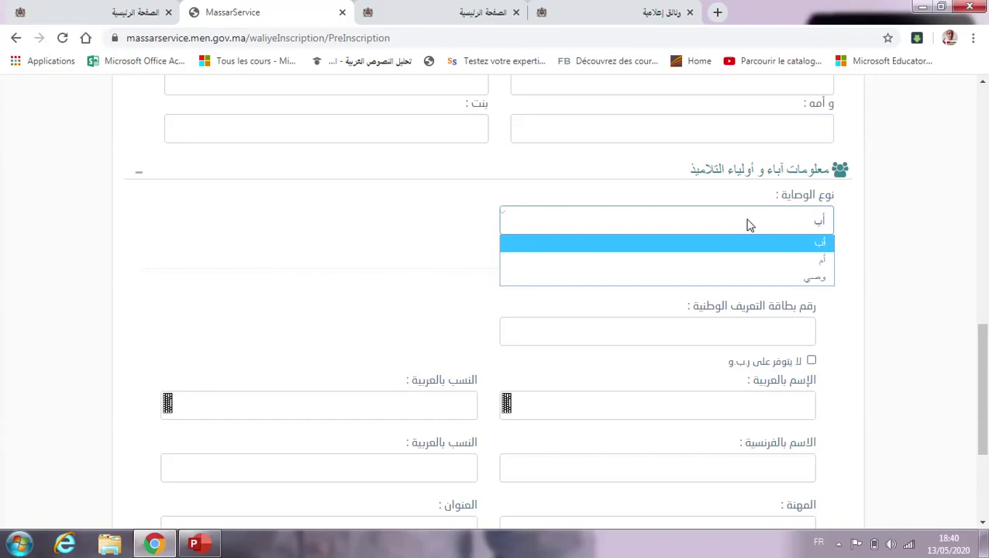
pyautogui.click(749, 224)
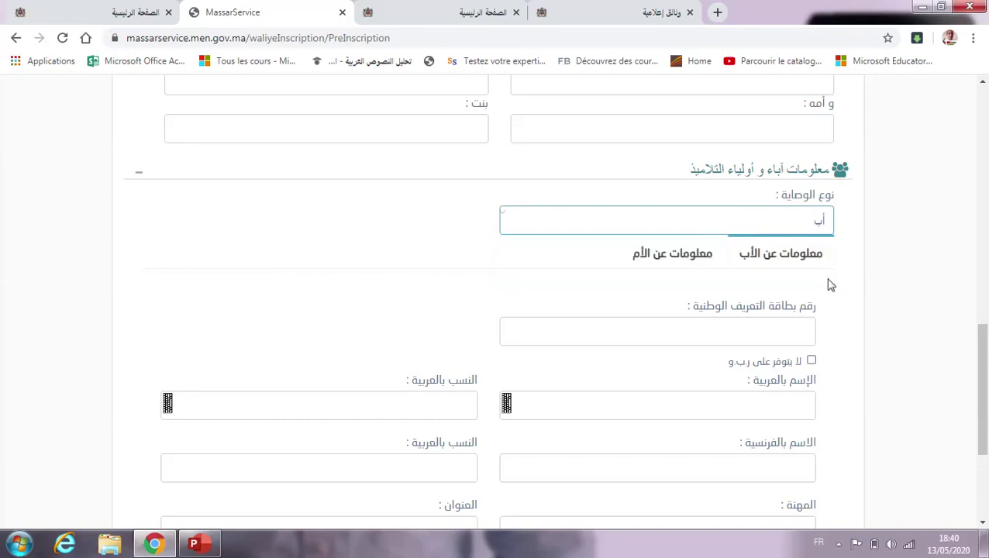
# - Compare the father's (معلومات عن الأب) and mother's (معلومات عن الأم) information forms, ending on the father's
pyautogui.click(680, 253)
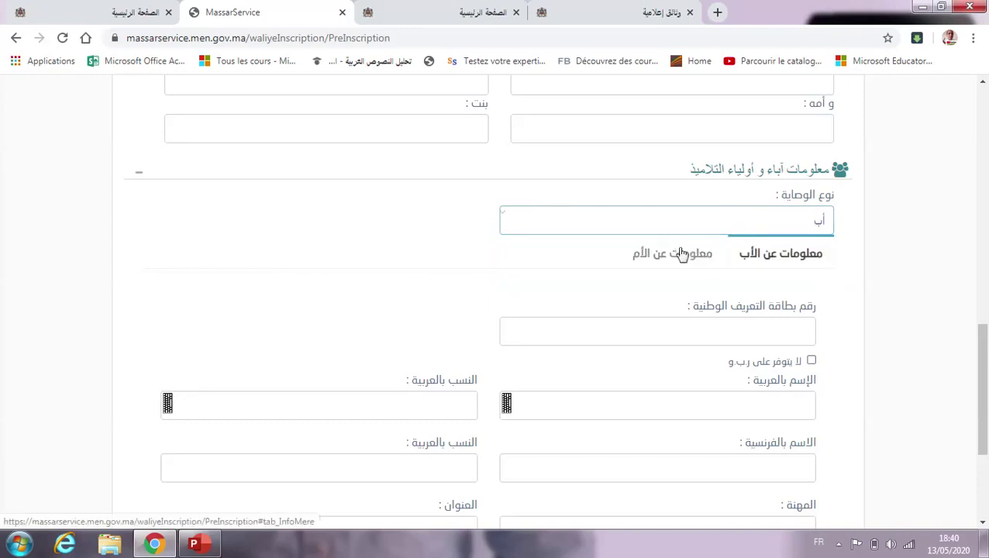
pyautogui.click(790, 256)
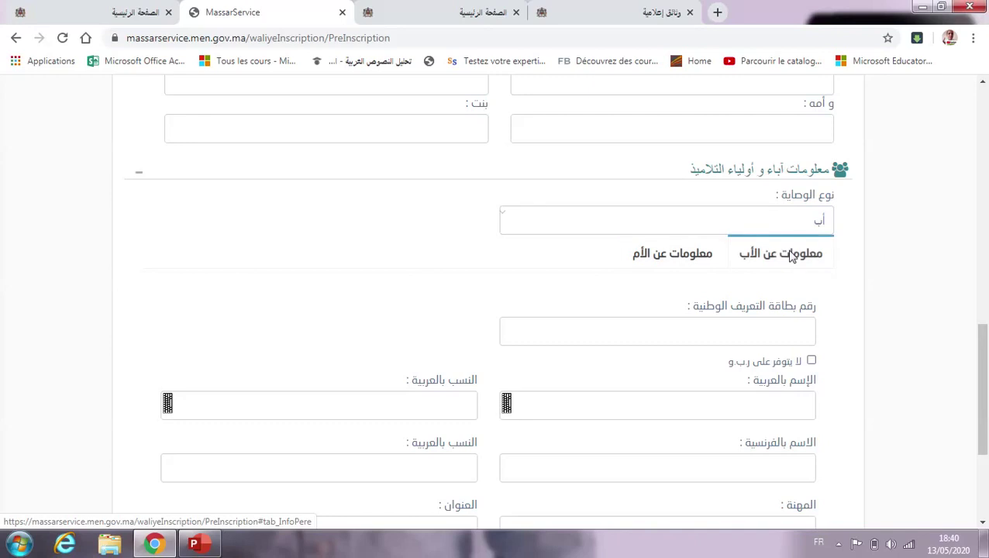
pyautogui.scroll(-1, 987, 354)
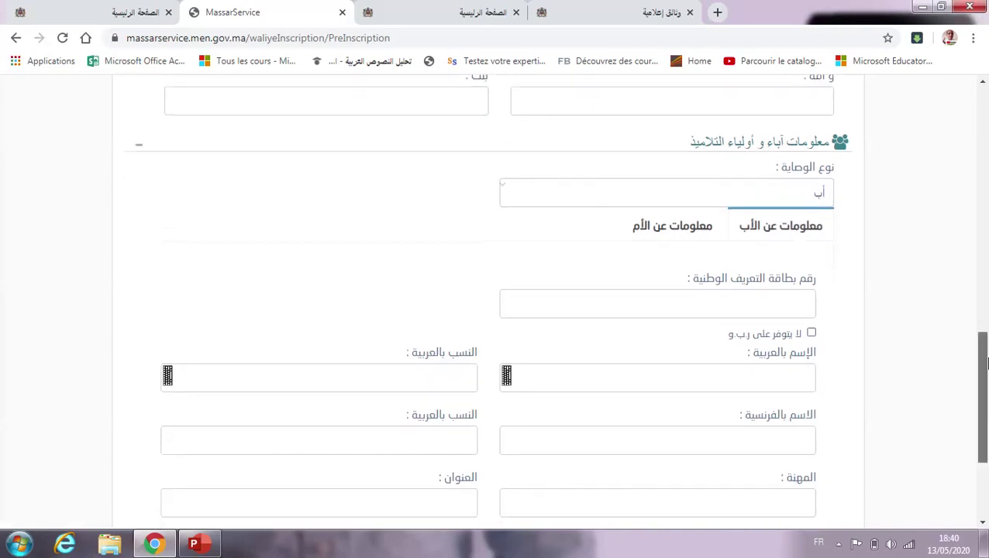
pyautogui.click(638, 213)
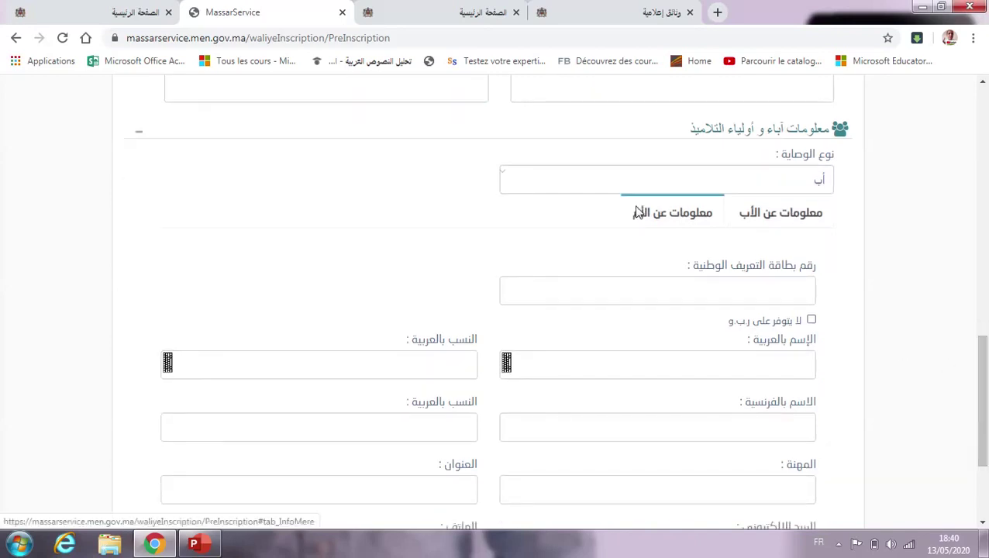
pyautogui.click(756, 225)
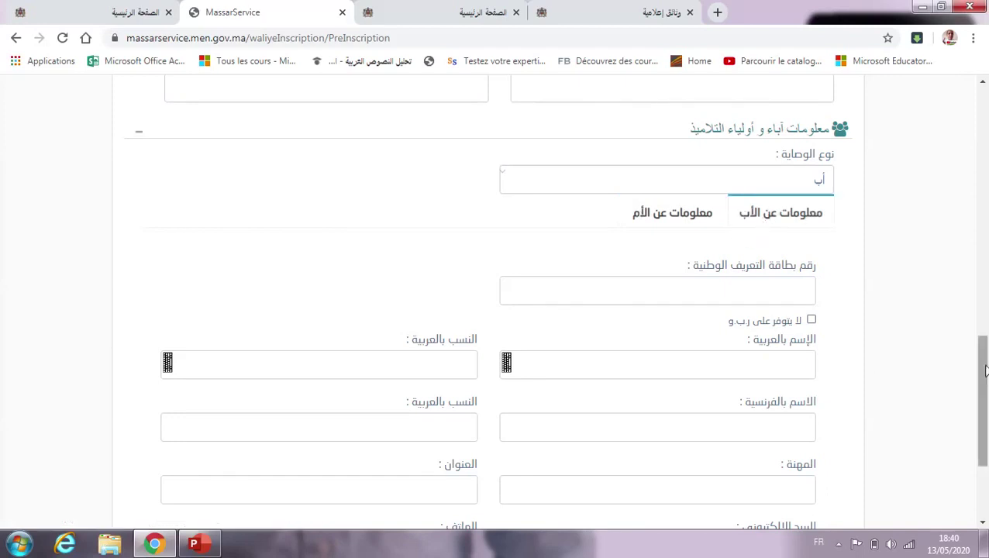
# - Examine the father's identity card, name, occupation, address, e-mail and phone fields, down to the save request option (حفظ الطلب)
pyautogui.moveTo(986, 371); pyautogui.dragTo(986, 380)
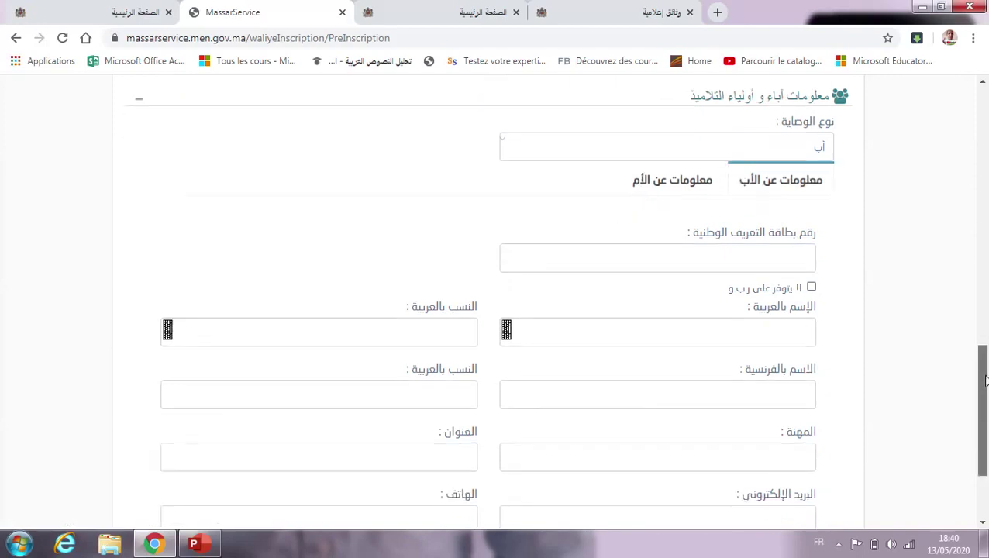
pyautogui.click(773, 256)
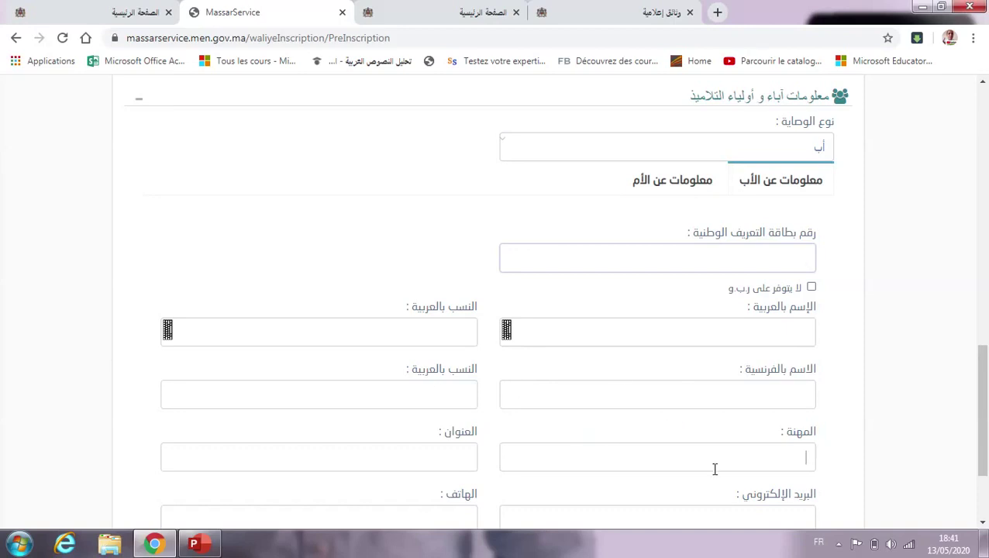
pyautogui.click(427, 458)
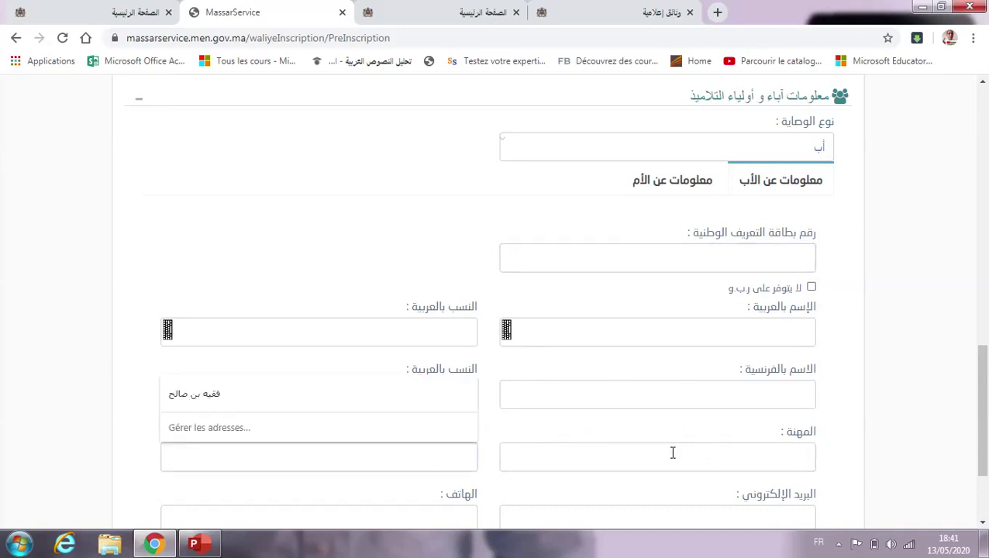
pyautogui.scroll(-3, 984, 409)
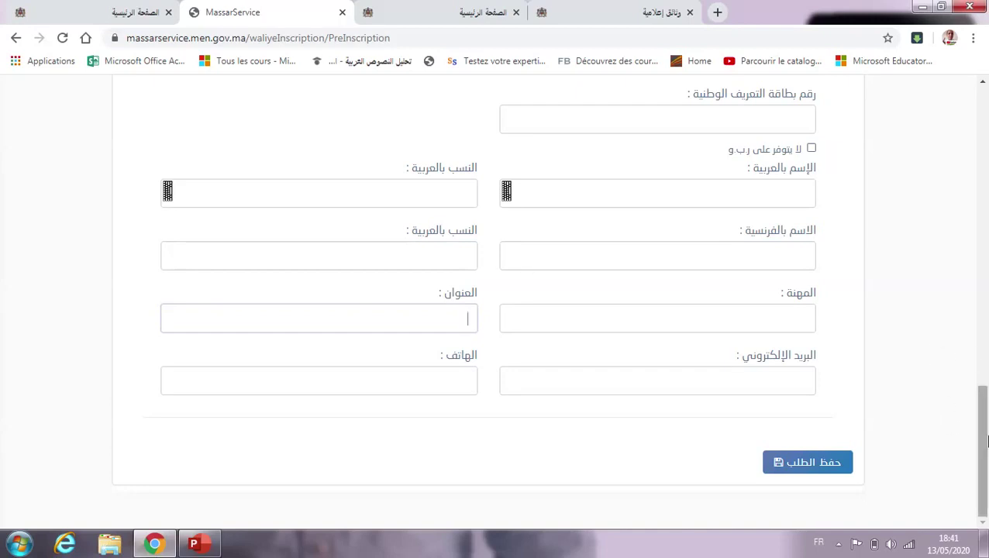
pyautogui.moveTo(987, 441); pyautogui.dragTo(983, 489)
pyautogui.click(813, 465)
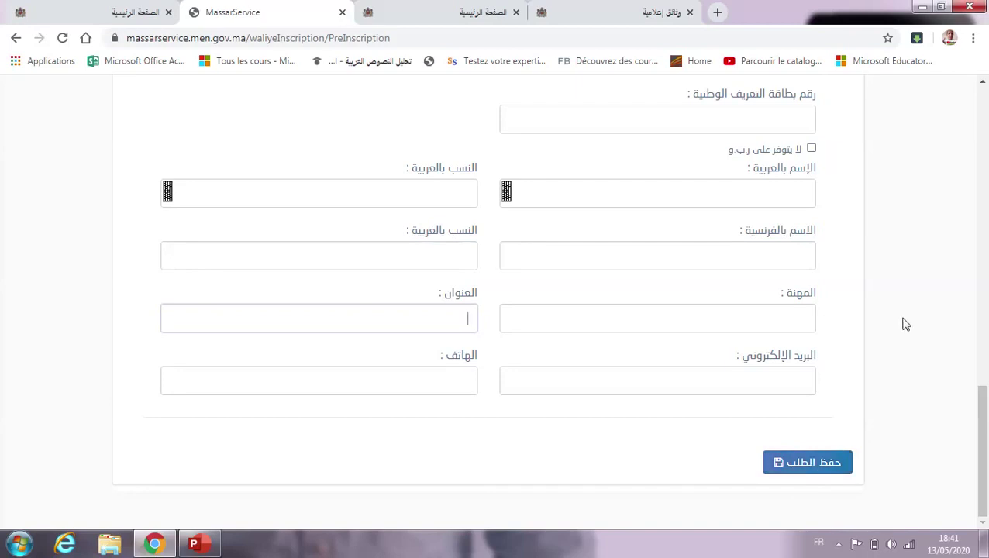
# - Recheck the mother's information form, return to the father's, and review the institution information at the start of the registration form
pyautogui.moveTo(983, 422); pyautogui.dragTo(987, 392)
pyautogui.click(659, 159)
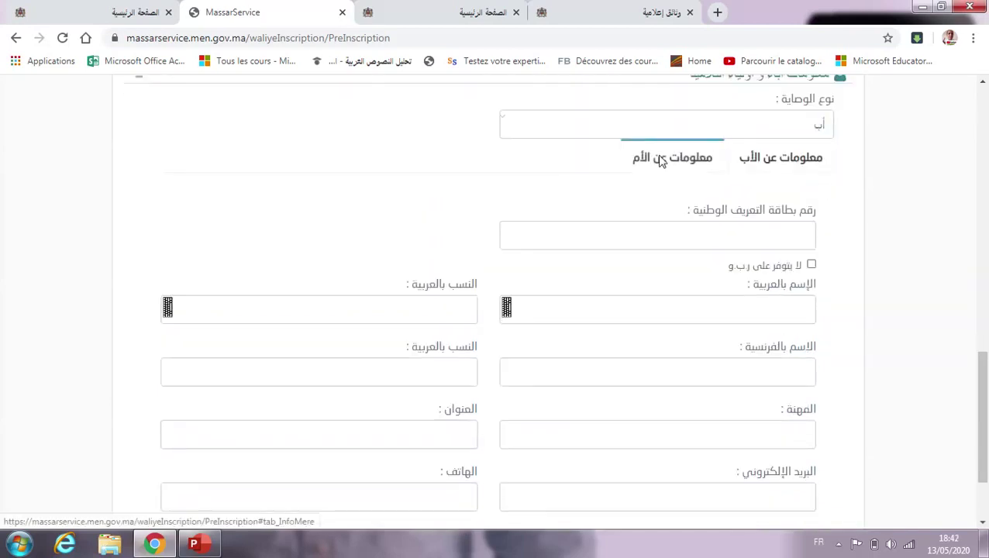
pyautogui.click(769, 161)
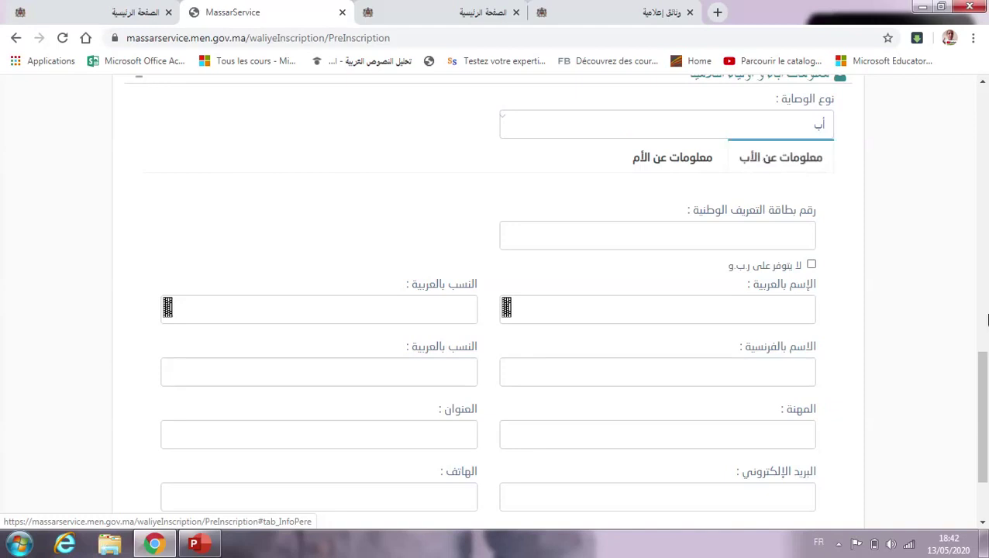
pyautogui.moveTo(983, 364); pyautogui.dragTo(964, 140)
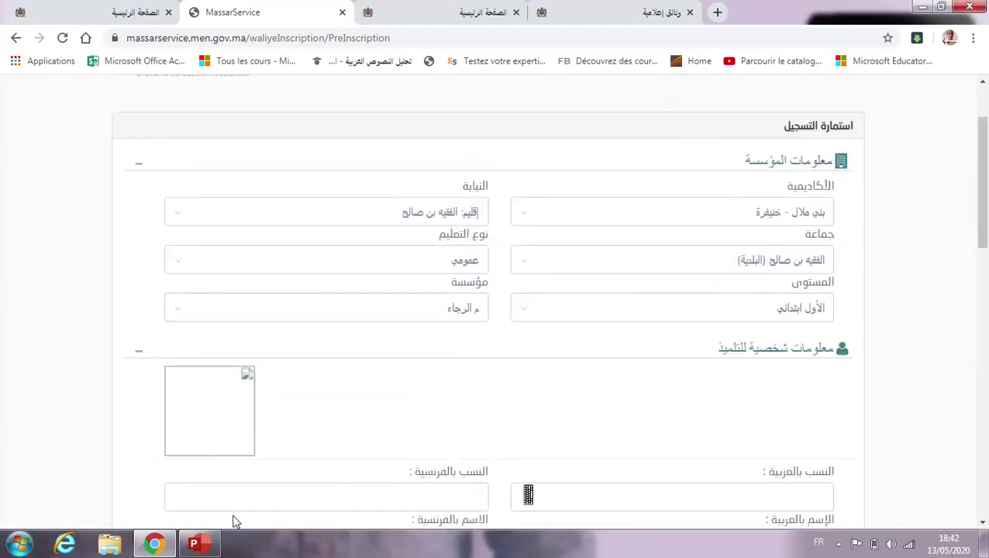
pyautogui.moveTo(478, 56)
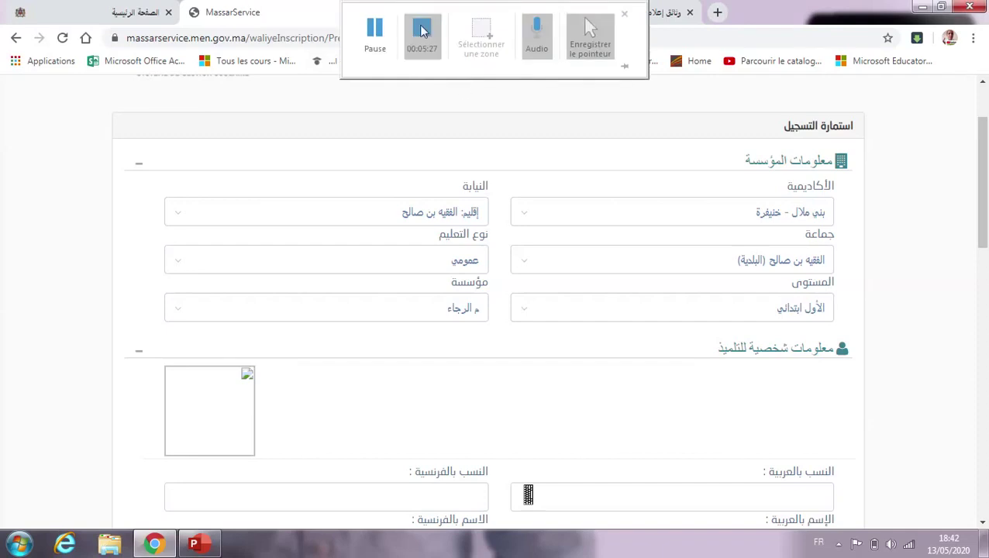